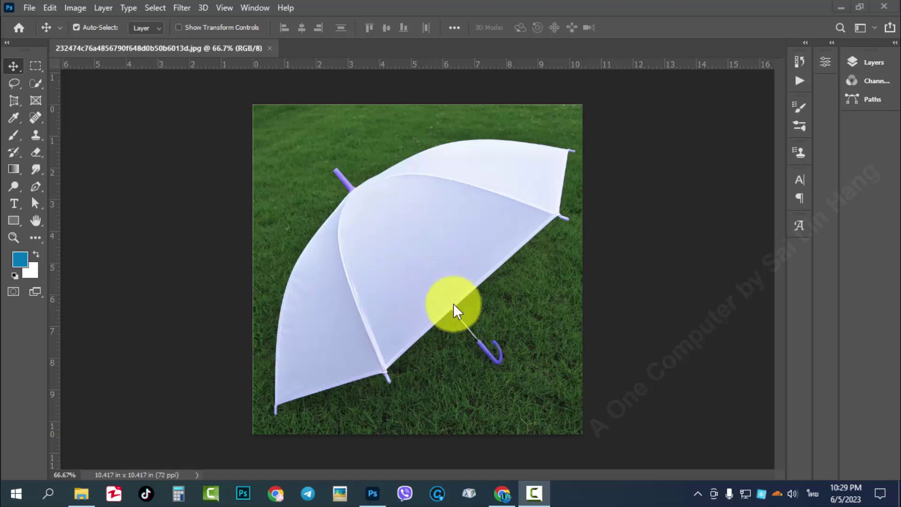
Step: Search Google for 'color code' in Chrome
{"action": "left_click", "coordinate": [511, 493]}
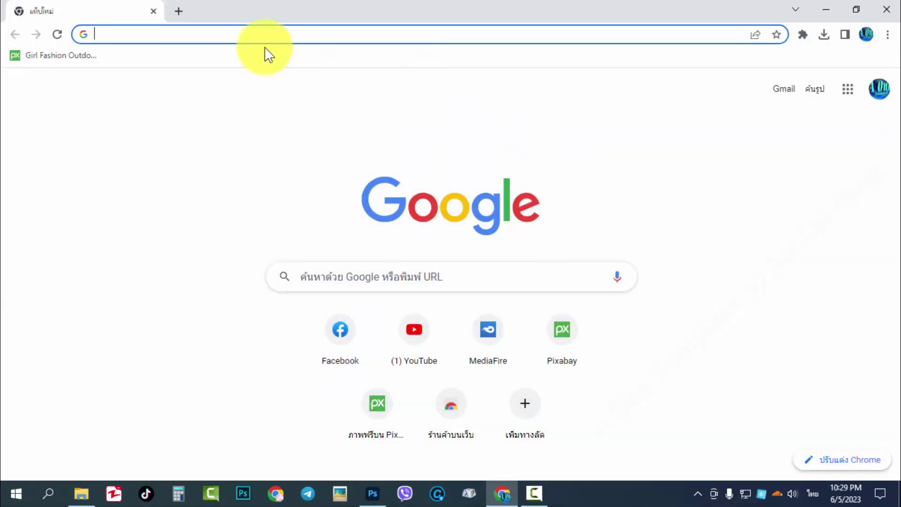
{"action": "type", "text": "ผ"}
{"action": "key", "text": "BackSpace"}
{"action": "type", "text": "ผ"}
{"action": "key", "text": "BackSpace"}
{"action": "type", "text": "ca"}
{"action": "key", "text": "BackSpace"}
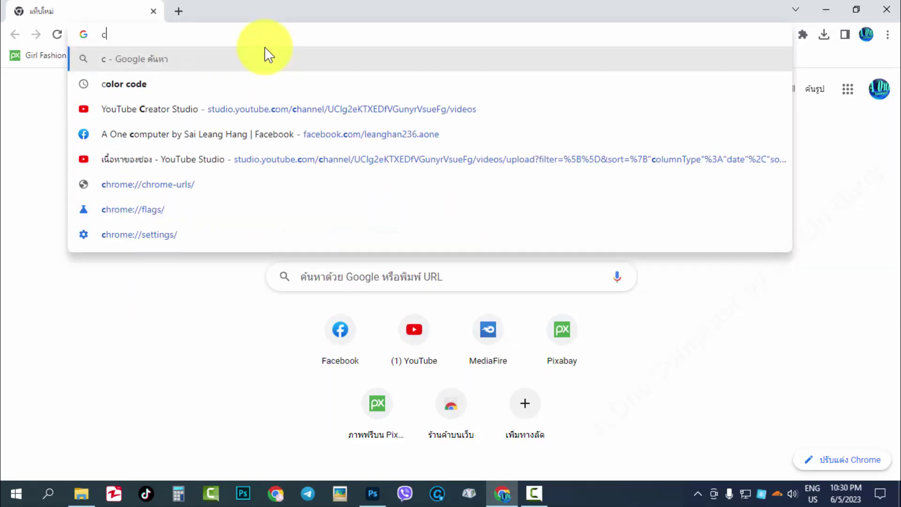
{"action": "type", "text": "o"}
{"action": "key", "text": "Return"}
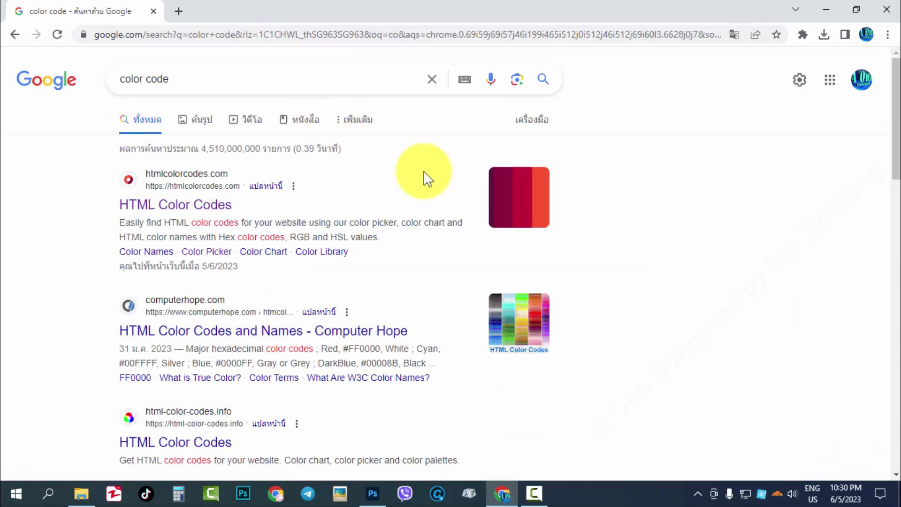
Step: Open the HTML Color Codes colour-wheel picture from the image results in a larger preview
{"action": "left_click", "coordinate": [195, 120]}
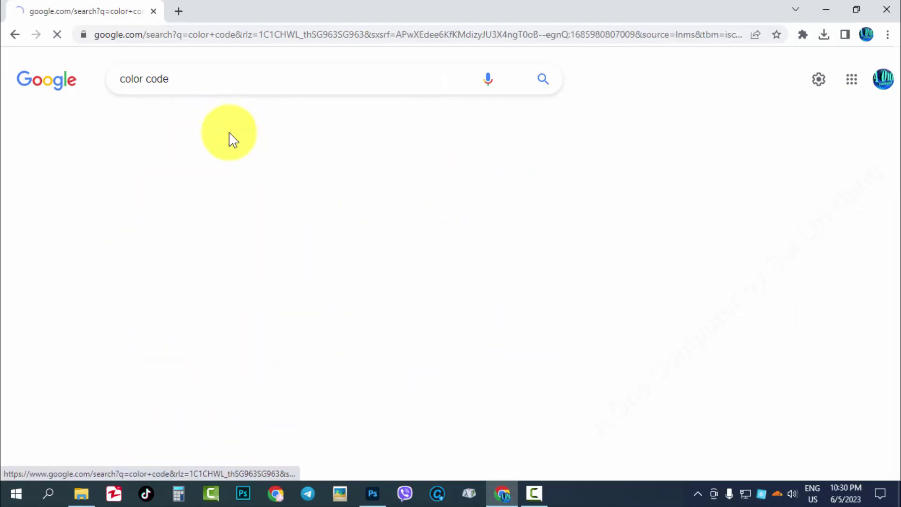
{"action": "scroll", "coordinate": [433, 237], "scroll_direction": "down", "scroll_amount": 5}
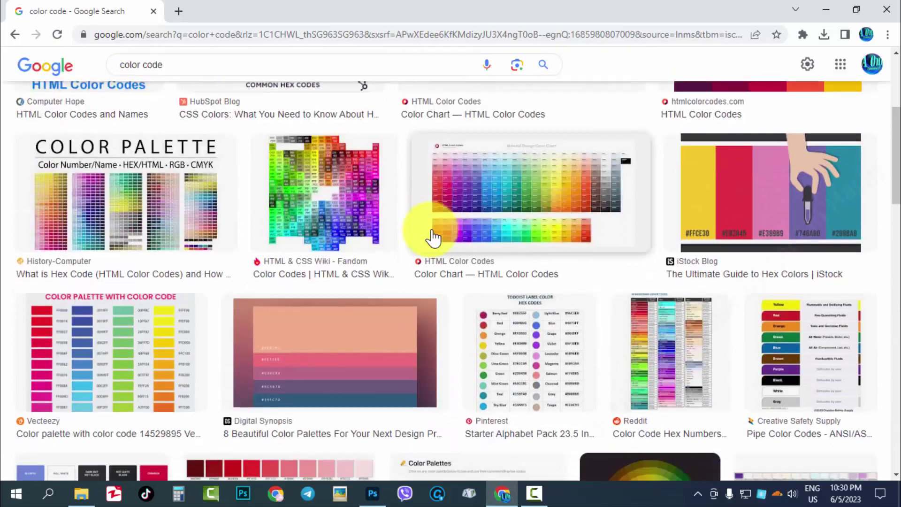
{"action": "scroll", "coordinate": [429, 234], "scroll_direction": "down", "scroll_amount": 7}
{"action": "scroll", "coordinate": [428, 232], "scroll_direction": "down", "scroll_amount": 3}
{"action": "scroll", "coordinate": [424, 221], "scroll_direction": "down", "scroll_amount": 3}
{"action": "scroll", "coordinate": [424, 227], "scroll_direction": "down", "scroll_amount": 3}
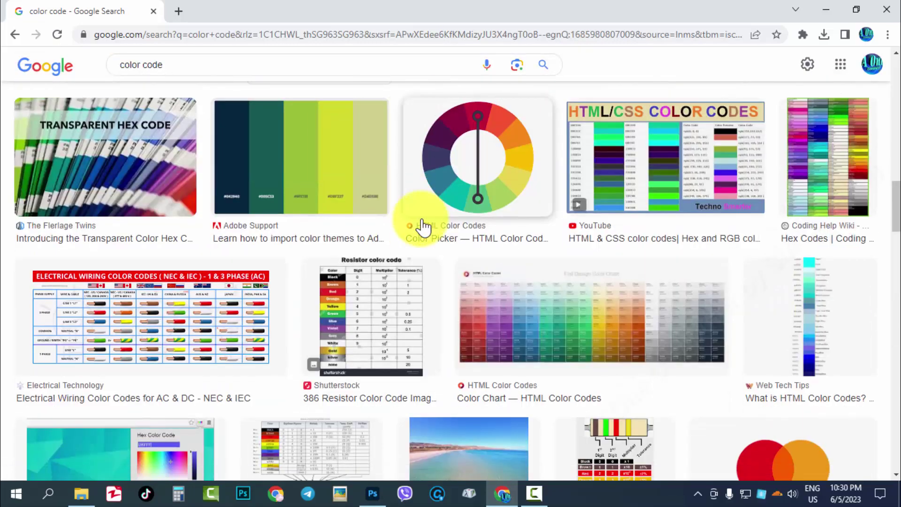
{"action": "scroll", "coordinate": [469, 230], "scroll_direction": "up", "scroll_amount": 1}
{"action": "left_click", "coordinate": [514, 236]}
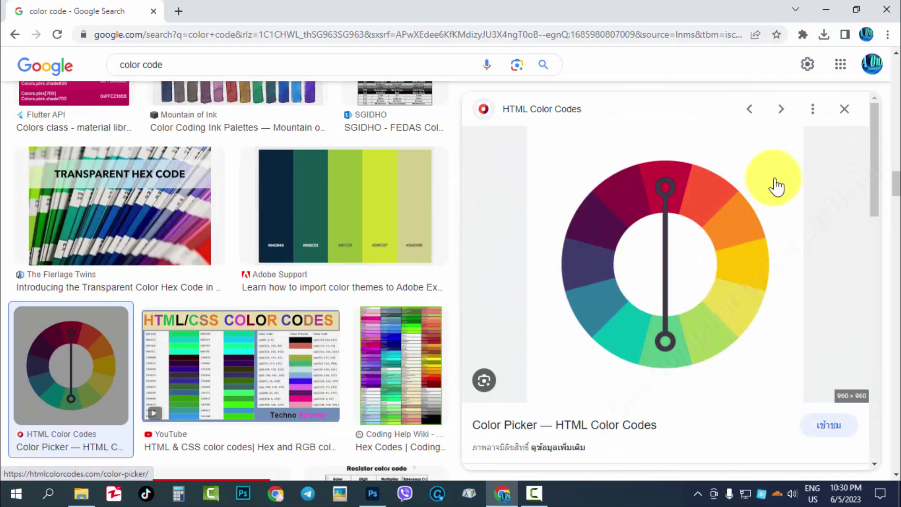
Step: Restore the Chrome window to a smaller size and move it to the left
{"action": "left_click", "coordinate": [857, 9]}
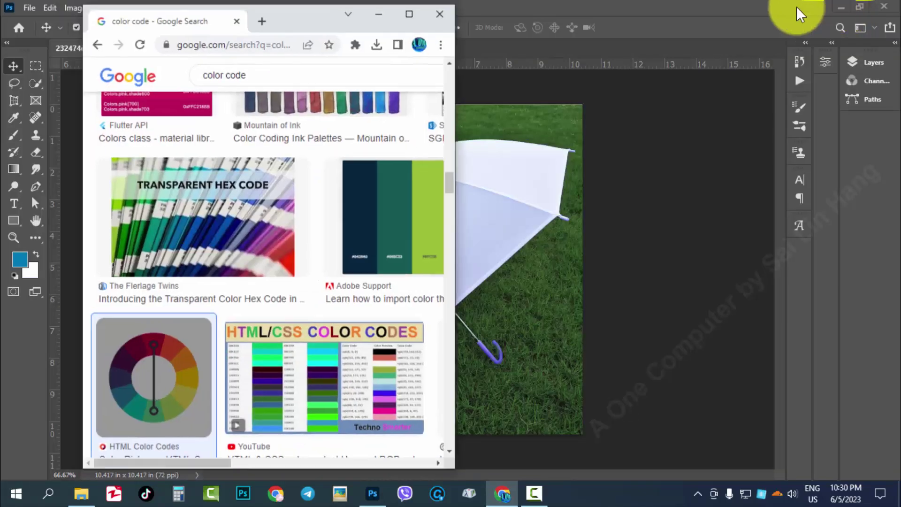
{"action": "left_click_drag", "start_coordinate": [311, 24], "coordinate": [286, 20]}
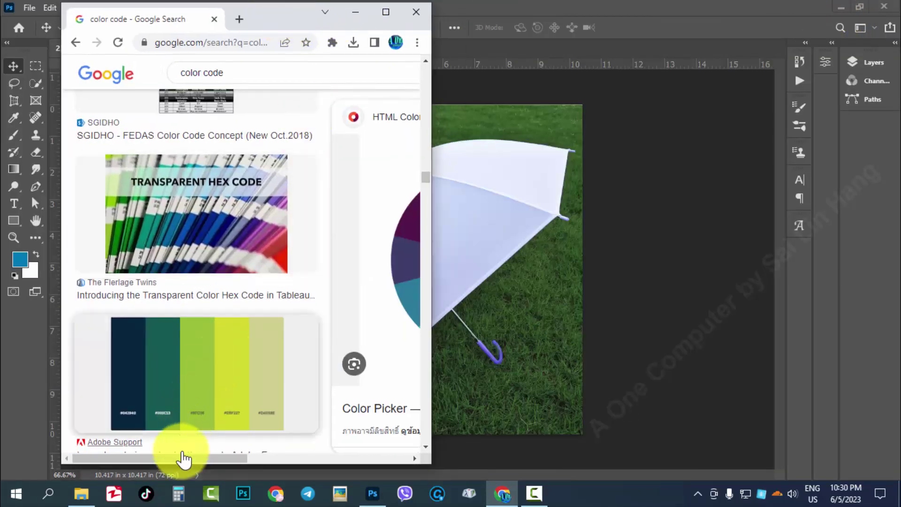
{"action": "left_click_drag", "start_coordinate": [183, 458], "coordinate": [303, 458]}
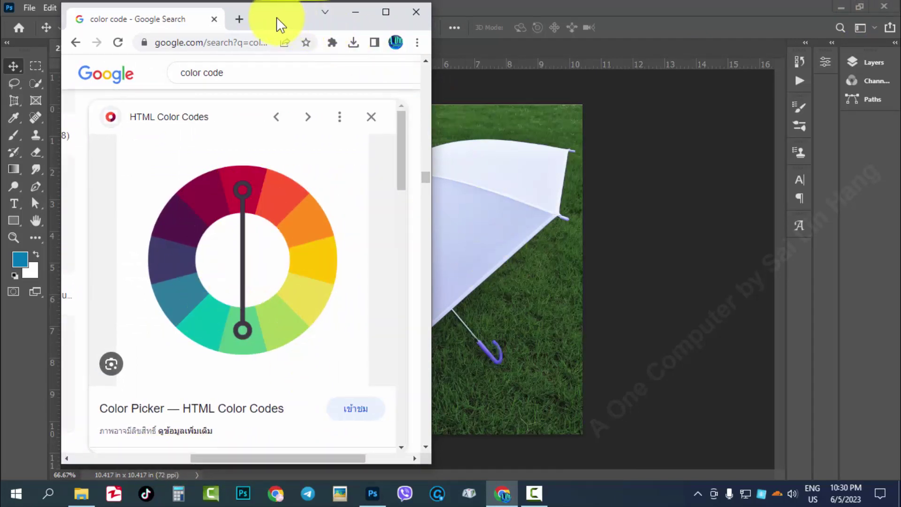
{"action": "left_click_drag", "start_coordinate": [282, 20], "coordinate": [251, 20]}
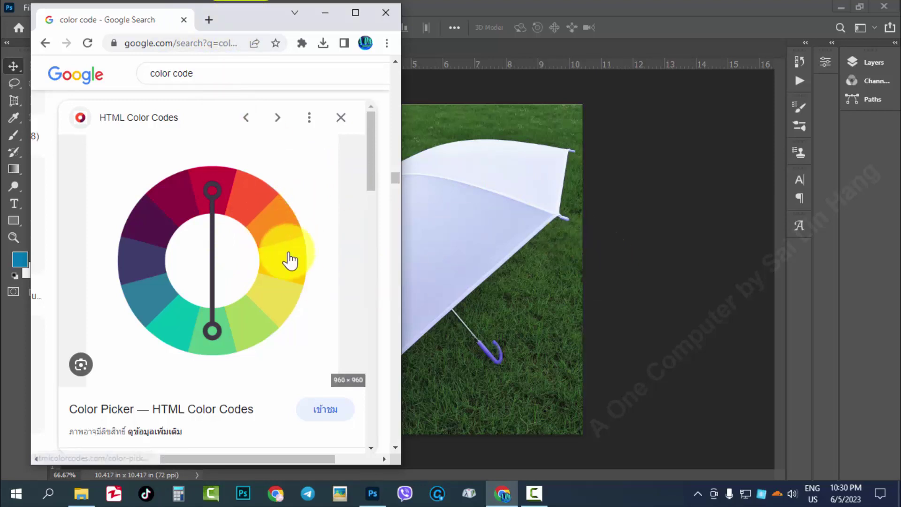
Step: Restore the Photoshop window and place it beside the browser on the right
{"action": "left_click", "coordinate": [660, 24]}
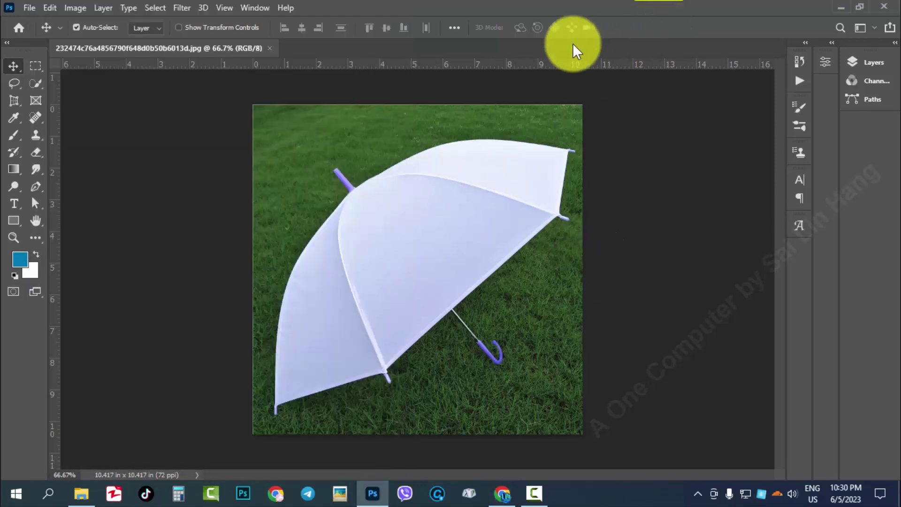
{"action": "left_click", "coordinate": [860, 6]}
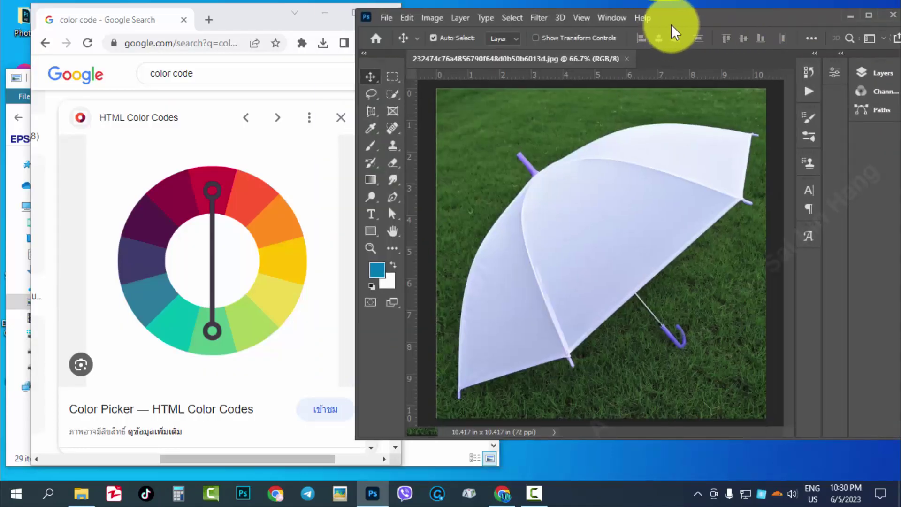
{"action": "left_click_drag", "start_coordinate": [674, 32], "coordinate": [687, 37]}
{"action": "left_click_drag", "start_coordinate": [266, 22], "coordinate": [189, 24]}
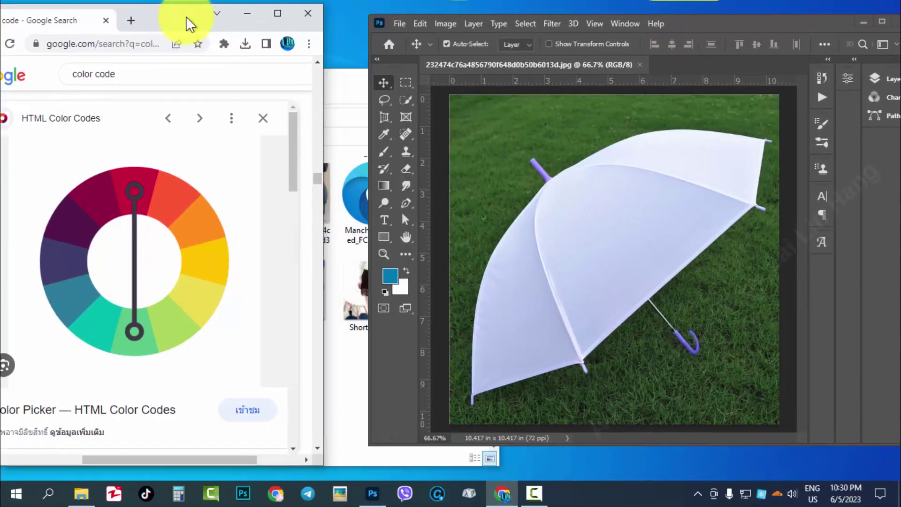
{"action": "mouse_move", "coordinate": [704, 30]}
{"action": "left_mouse_down"}
{"action": "mouse_move", "coordinate": [665, 52]}
{"action": "mouse_move", "coordinate": [659, 18]}
{"action": "mouse_move", "coordinate": [665, 26]}
{"action": "left_mouse_up"}
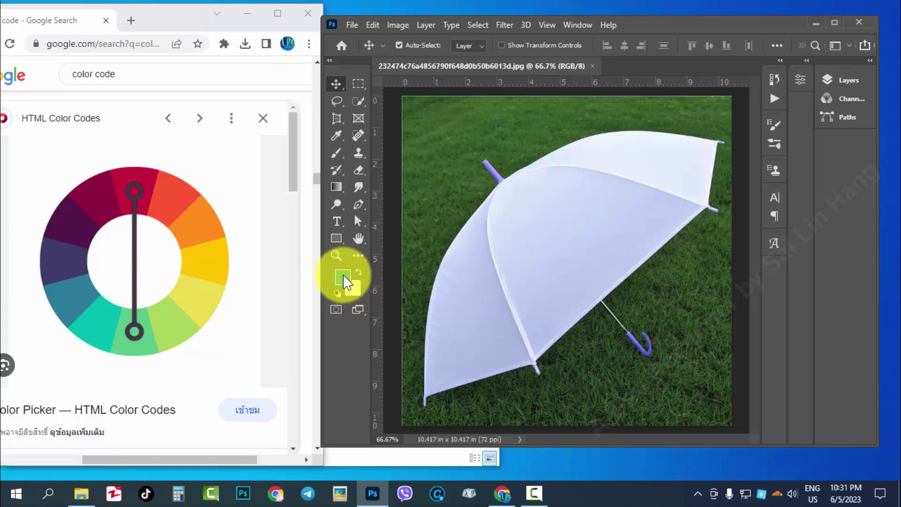
Step: Sample the yellow ffc300 from the Chrome colour wheel as the foreground colour
{"action": "left_click", "coordinate": [344, 277]}
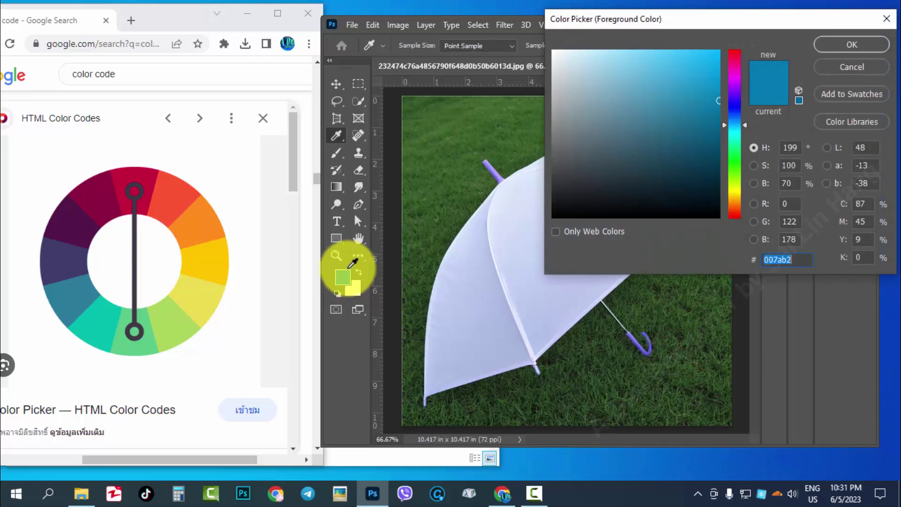
{"action": "left_click_drag", "start_coordinate": [555, 23], "coordinate": [540, 40]}
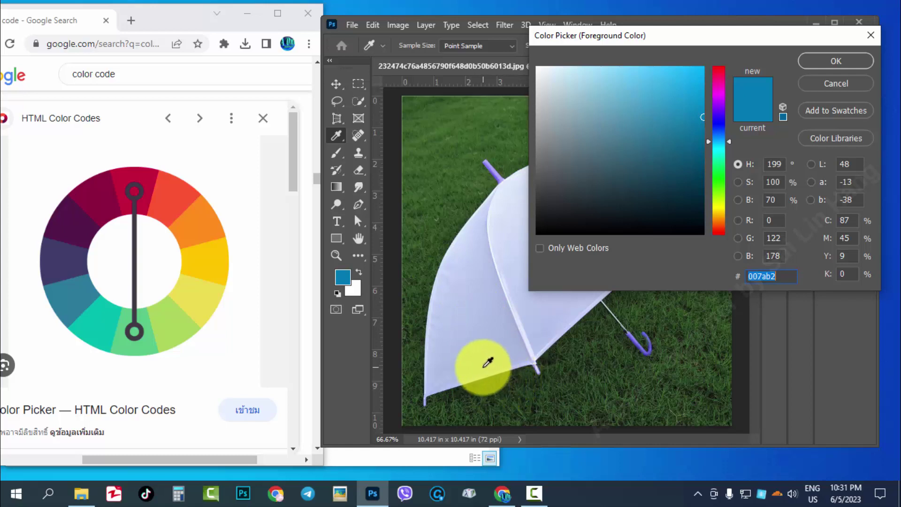
{"action": "left_click", "coordinate": [466, 354]}
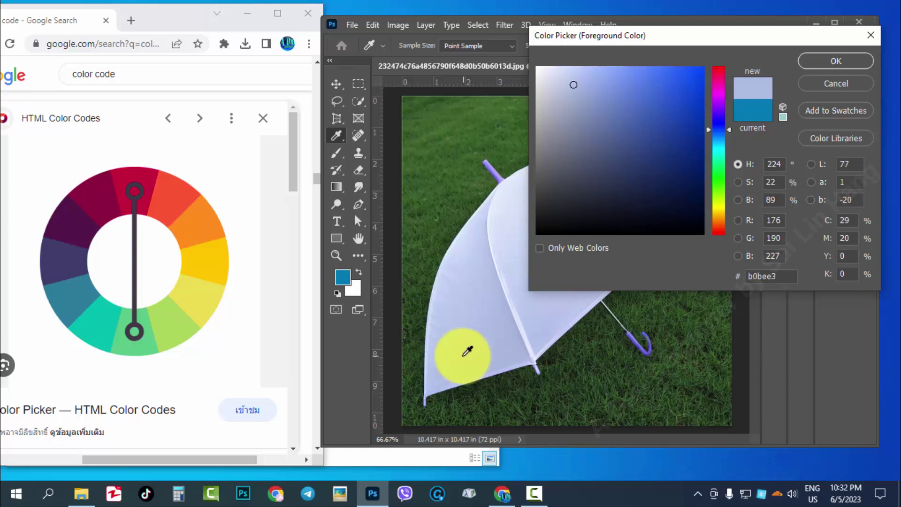
{"action": "left_click_drag", "start_coordinate": [468, 352], "coordinate": [377, 335]}
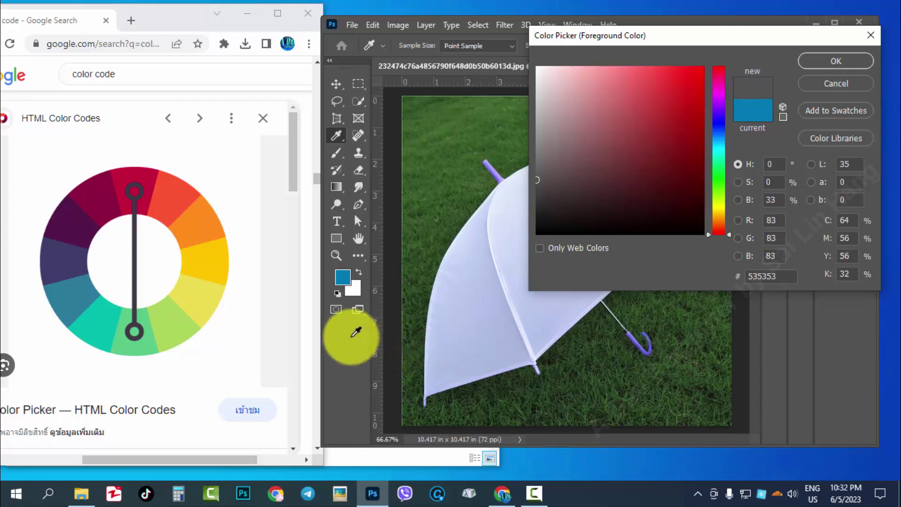
{"action": "mouse_move", "coordinate": [377, 335]}
{"action": "left_mouse_down"}
{"action": "mouse_move", "coordinate": [280, 308]}
{"action": "mouse_move", "coordinate": [212, 252]}
{"action": "left_mouse_up"}
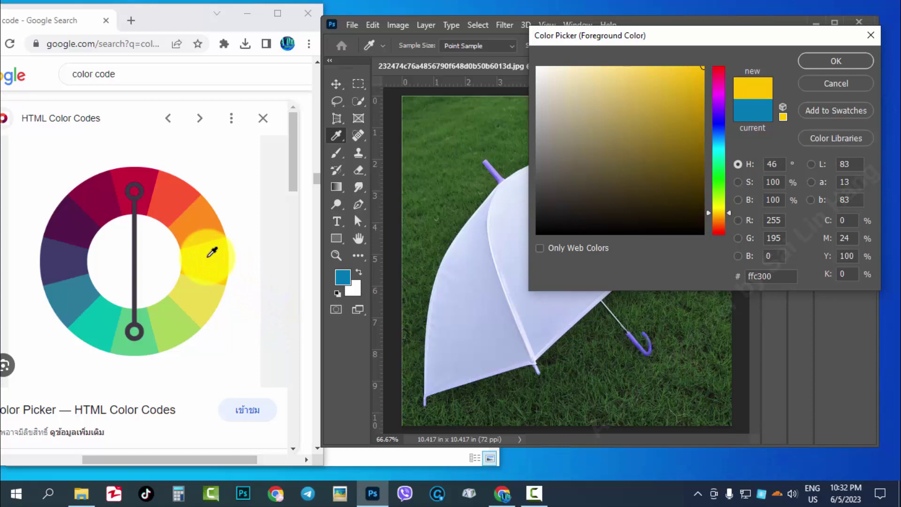
{"action": "left_click_drag", "start_coordinate": [212, 252], "coordinate": [211, 253]}
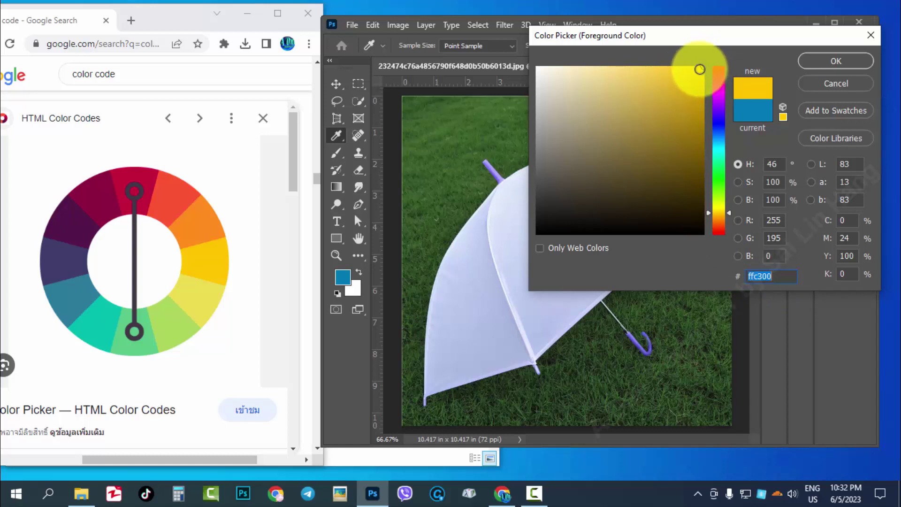
{"action": "left_click", "coordinate": [818, 62]}
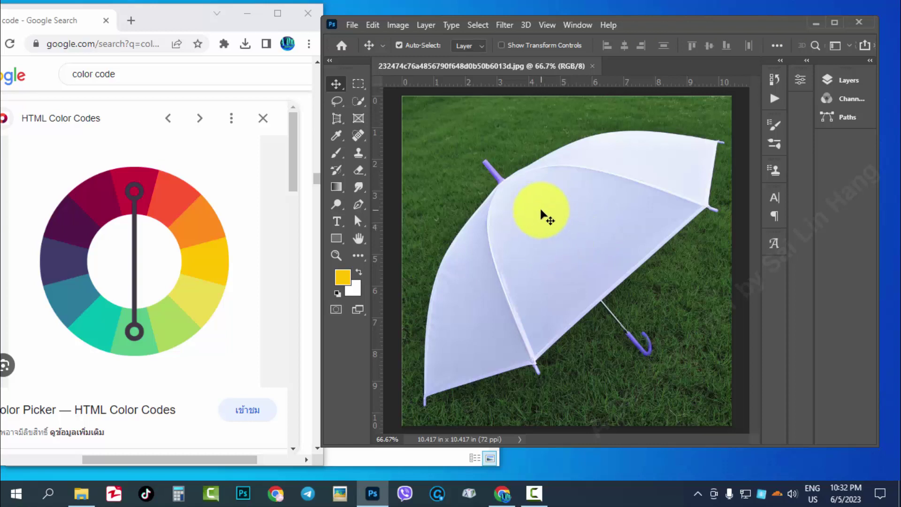
Step: Quick Select the middle umbrella panel, subtracting the top panel from the selection
{"action": "left_click", "coordinate": [358, 104]}
{"action": "right_click", "coordinate": [358, 105]}
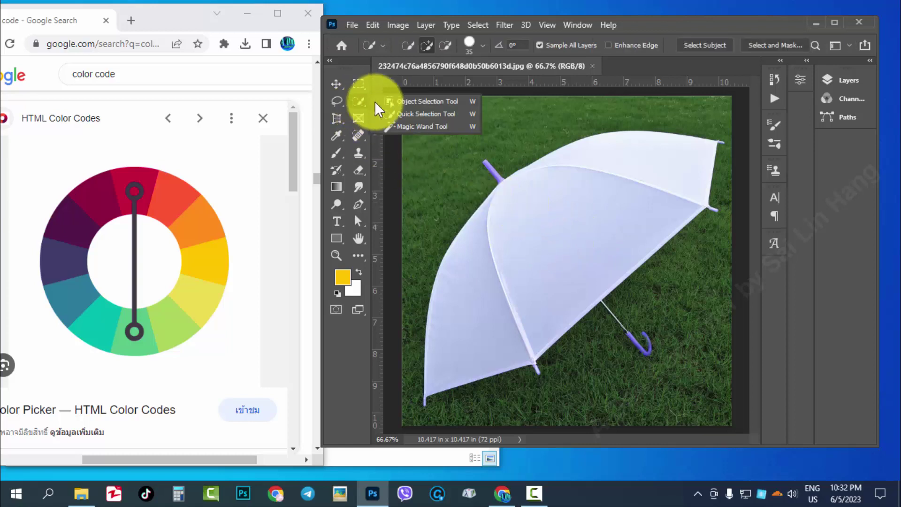
{"action": "left_click", "coordinate": [408, 114]}
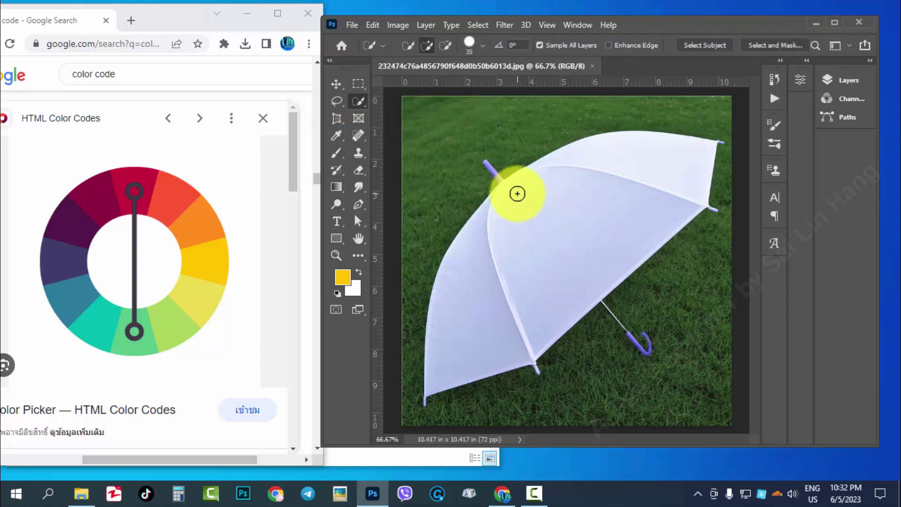
{"action": "left_click_drag", "start_coordinate": [517, 193], "coordinate": [577, 277]}
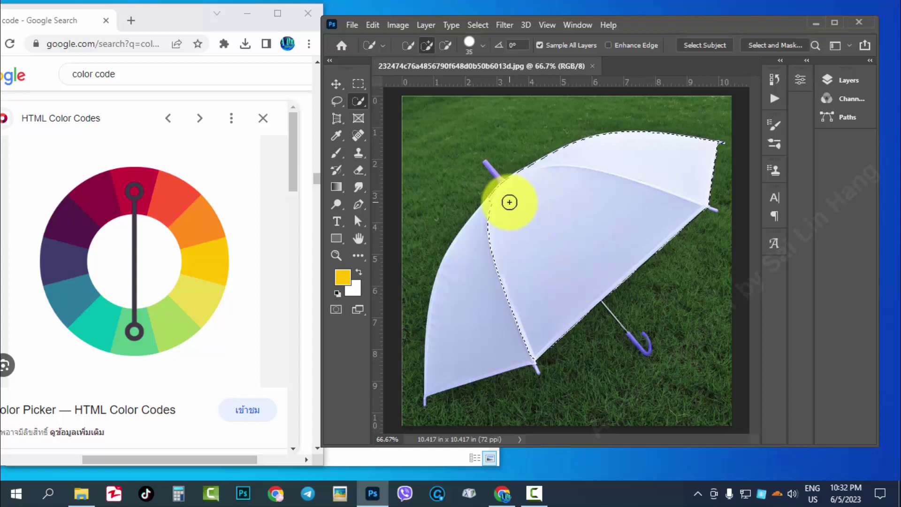
{"action": "key", "text": "alt"}
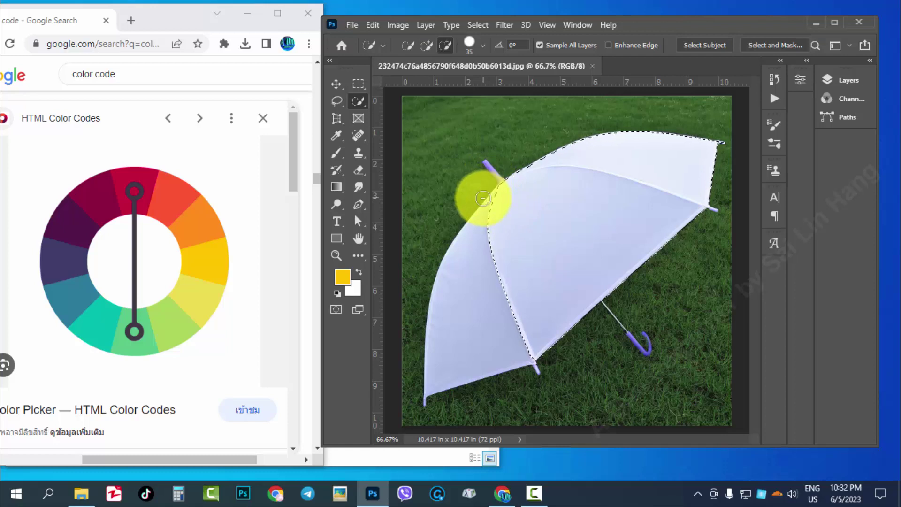
{"action": "mouse_move", "coordinate": [523, 166]}
{"action": "left_mouse_down"}
{"action": "mouse_move", "coordinate": [567, 150]}
{"action": "mouse_move", "coordinate": [635, 155]}
{"action": "mouse_move", "coordinate": [717, 193]}
{"action": "left_mouse_up"}
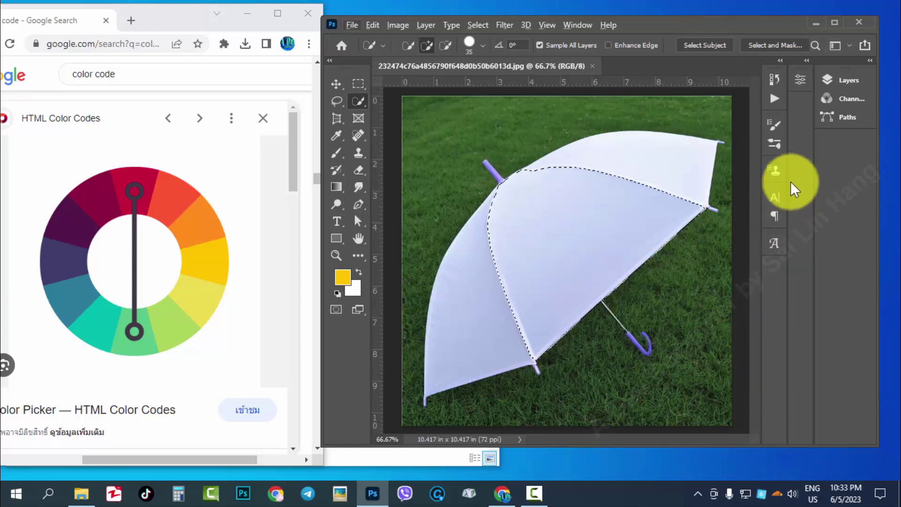
Step: Fill the selection with yellow on a new Layer 1, then deselect
{"action": "left_click", "coordinate": [842, 82]}
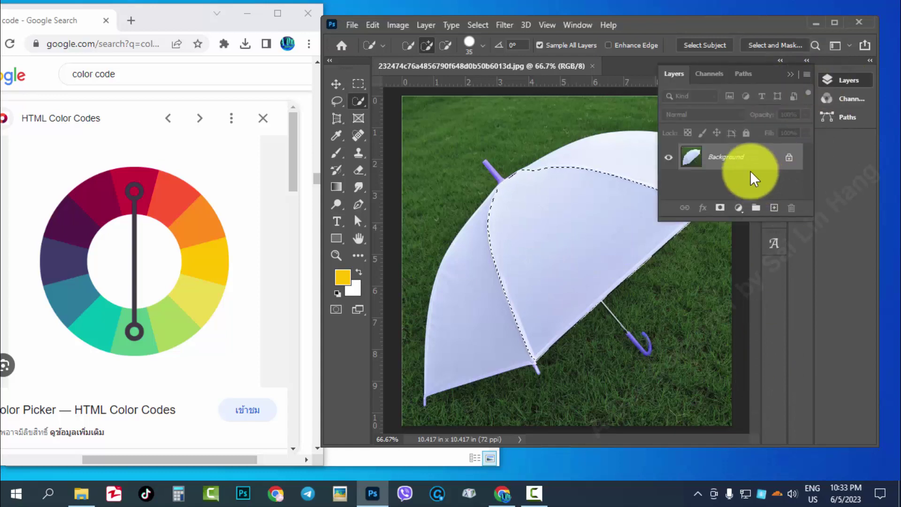
{"action": "left_click", "coordinate": [774, 208]}
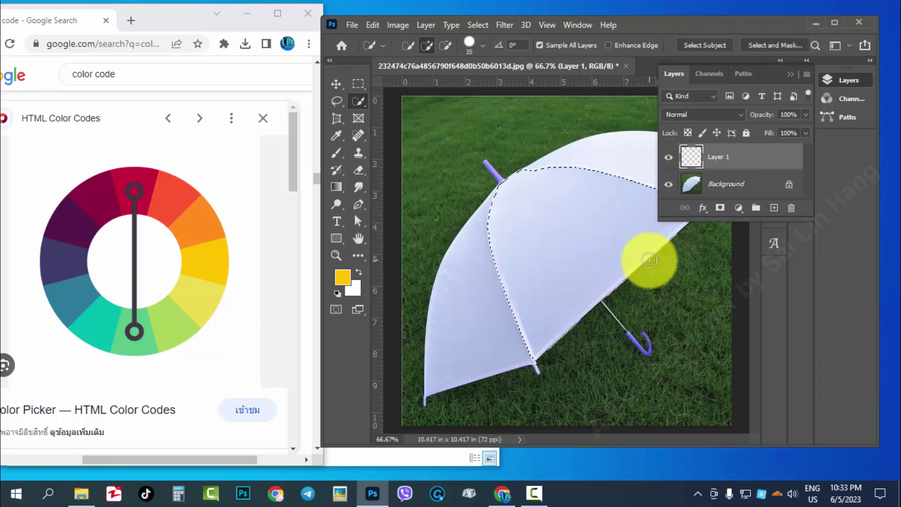
{"action": "key", "text": "alt+BackSpace"}
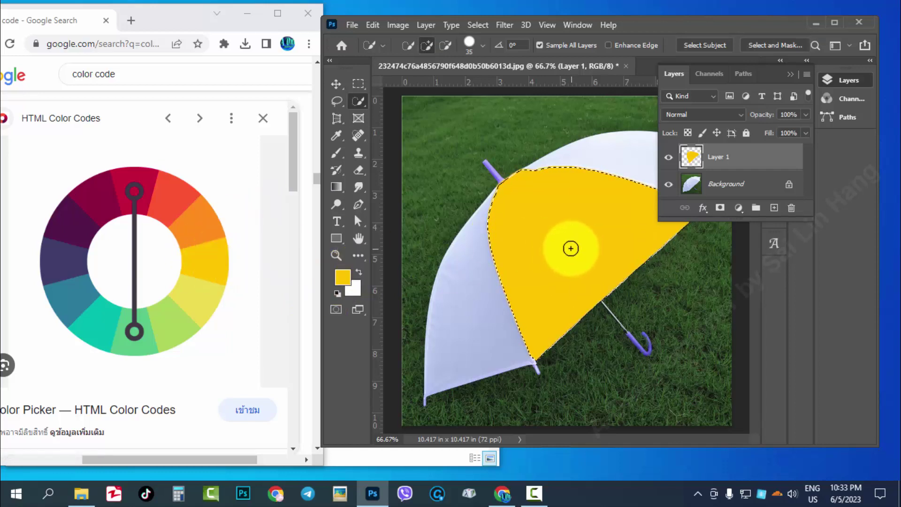
{"action": "key", "text": "ctrl+d"}
{"action": "left_click", "coordinate": [841, 80]}
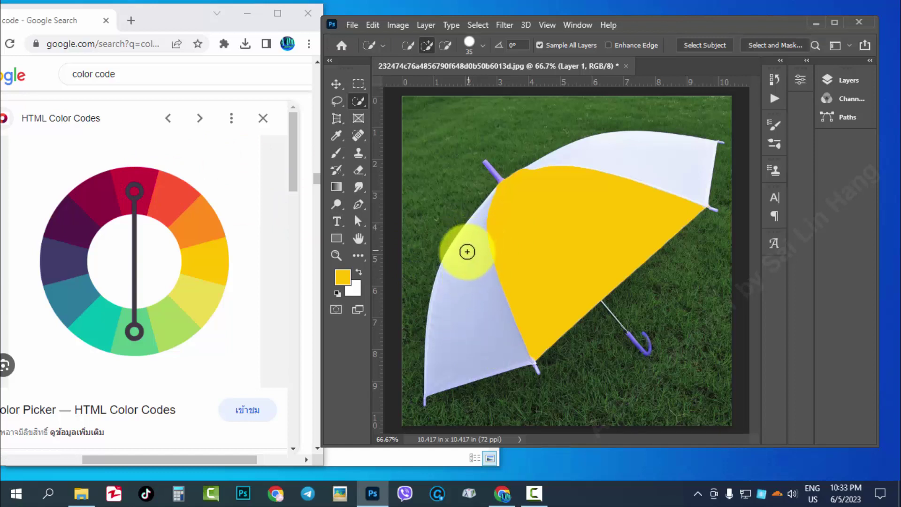
Step: Sample the crimson c70039 from the Chrome colour wheel as the foreground colour
{"action": "left_click", "coordinate": [344, 275]}
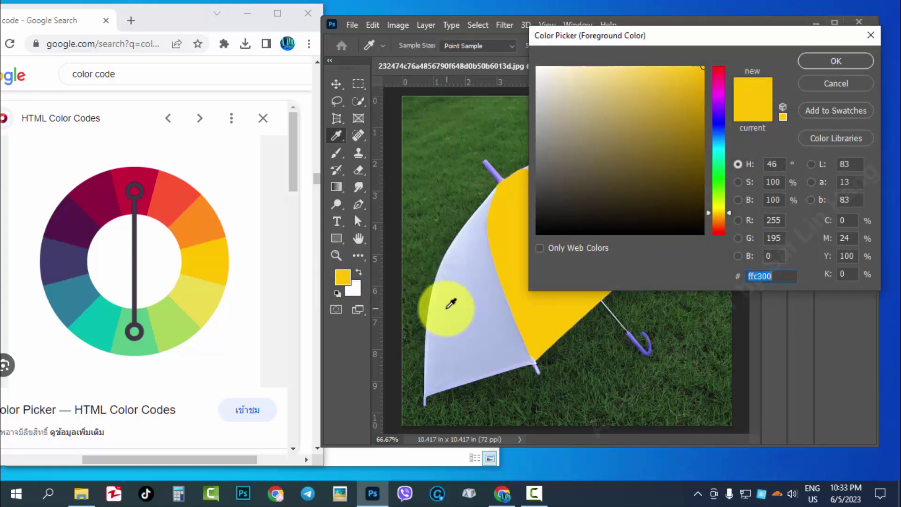
{"action": "mouse_move", "coordinate": [451, 304]}
{"action": "left_mouse_down"}
{"action": "mouse_move", "coordinate": [217, 224]}
{"action": "mouse_move", "coordinate": [150, 180]}
{"action": "left_mouse_up"}
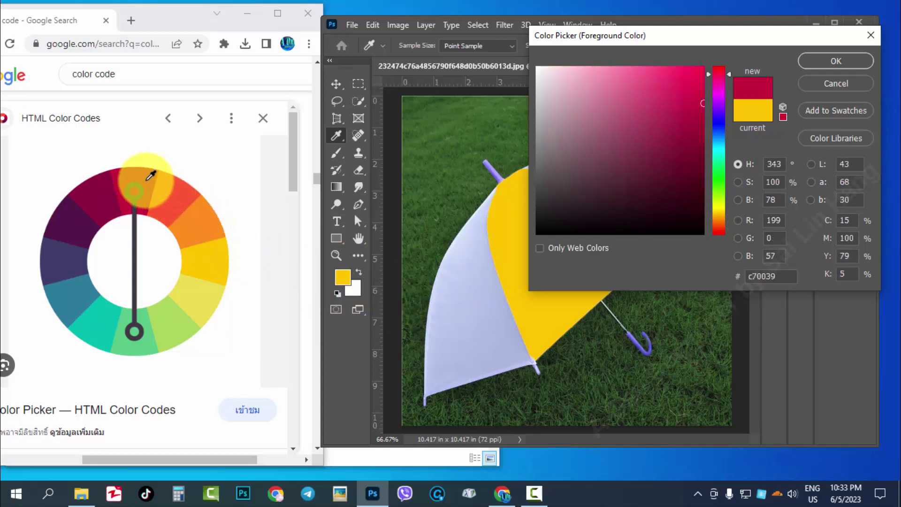
{"action": "left_click_drag", "start_coordinate": [150, 176], "coordinate": [150, 176]}
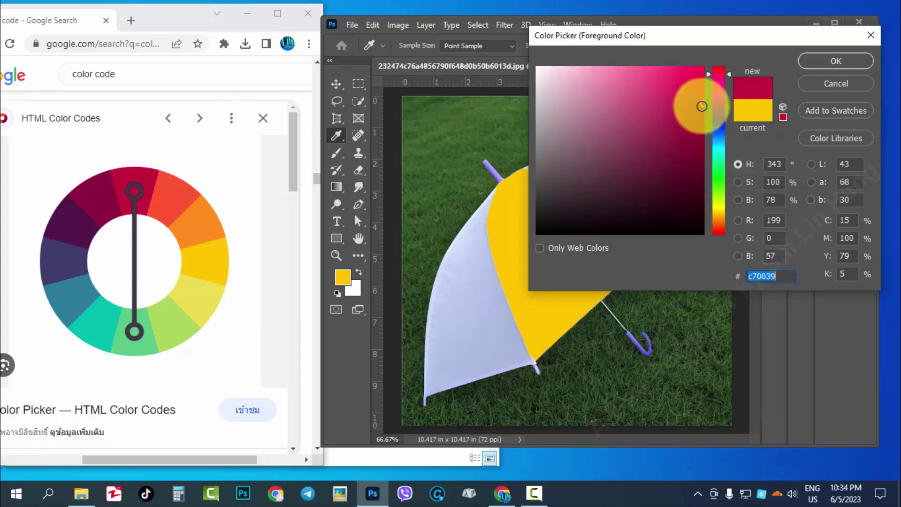
{"action": "left_click", "coordinate": [813, 61]}
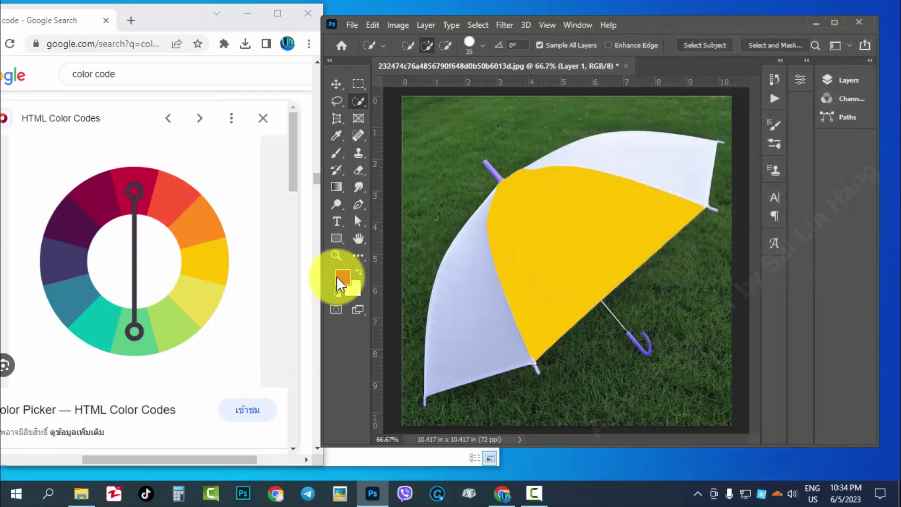
Step: On a new Layer 2, select the left umbrella panel, fill it with crimson and deselect
{"action": "left_click", "coordinate": [847, 80]}
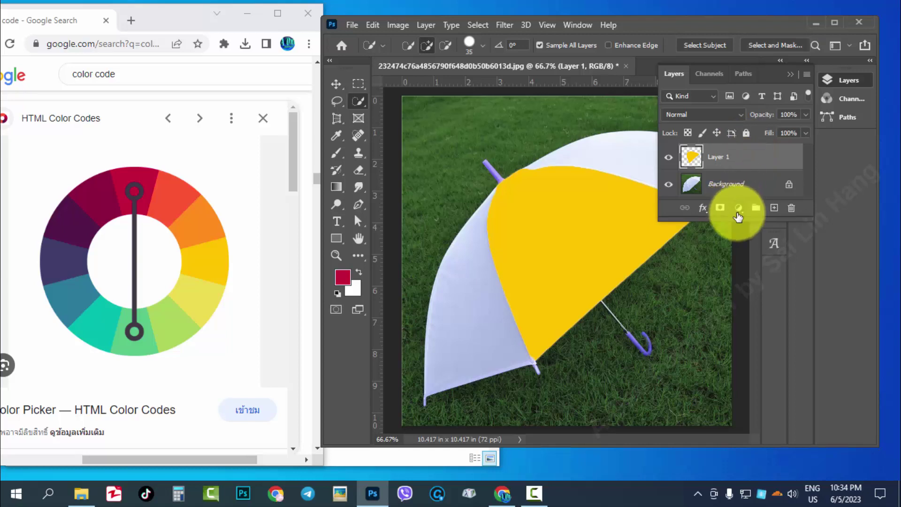
{"action": "left_click", "coordinate": [774, 207]}
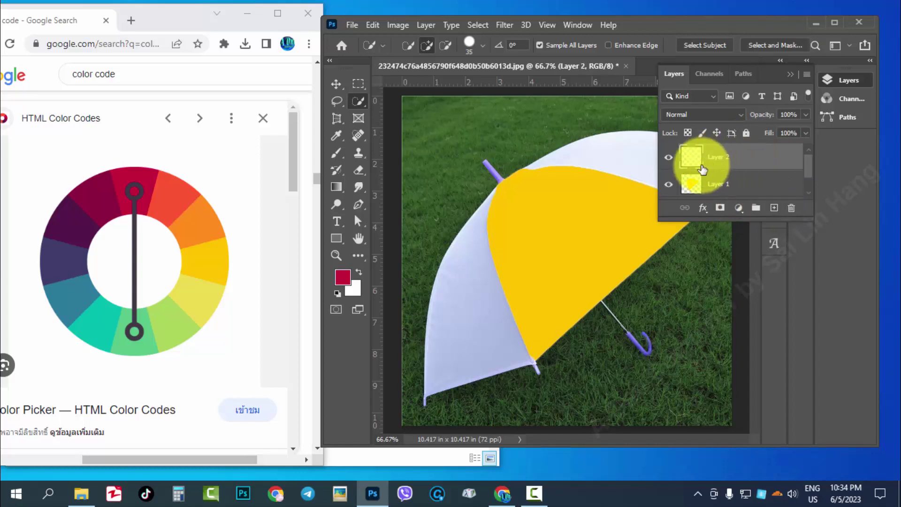
{"action": "left_click", "coordinate": [479, 310]}
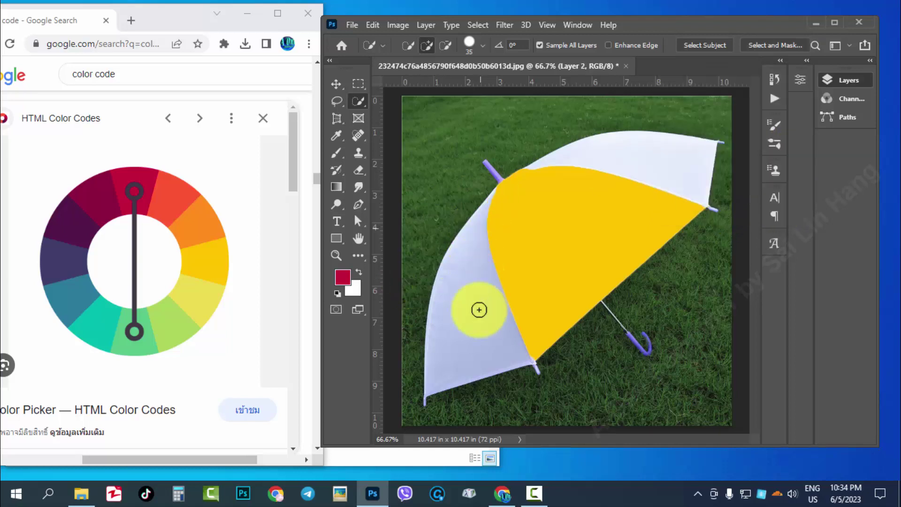
{"action": "left_click_drag", "start_coordinate": [479, 310], "coordinate": [485, 332]}
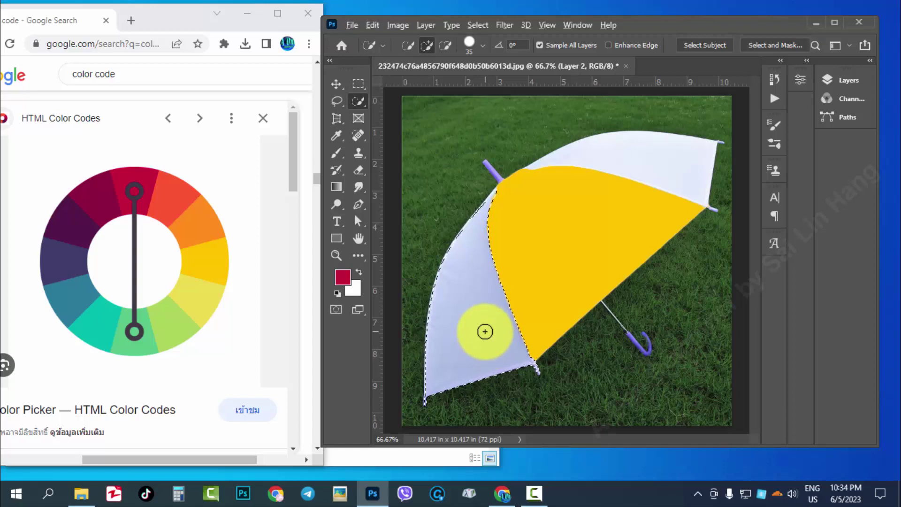
{"action": "key", "text": "alt+BackSpace"}
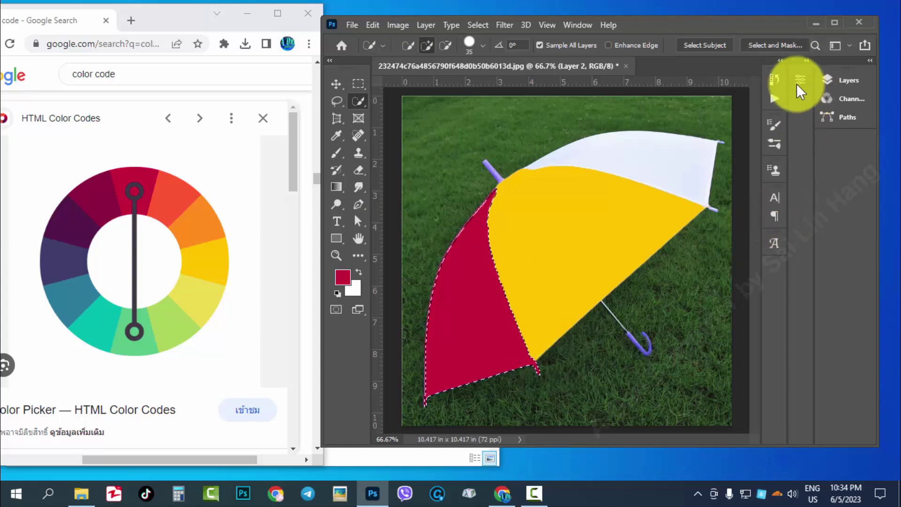
{"action": "left_click", "coordinate": [842, 82]}
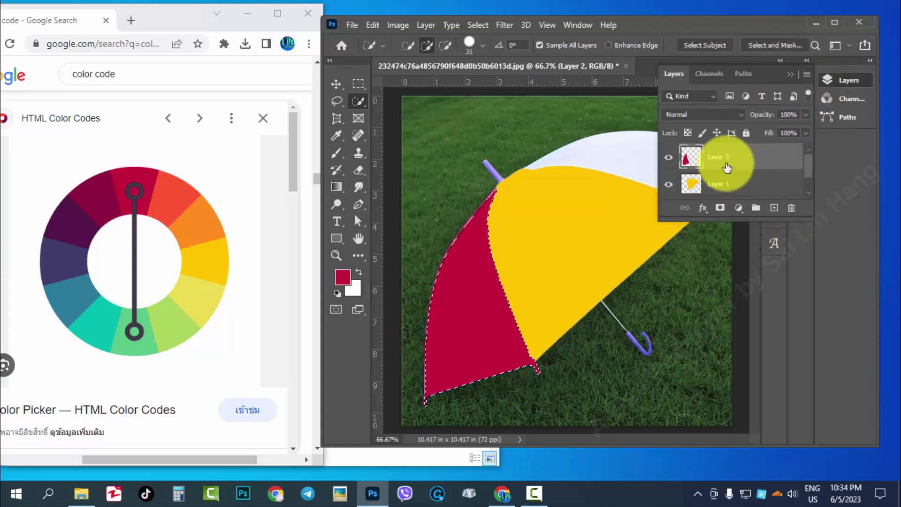
{"action": "left_click", "coordinate": [359, 170]}
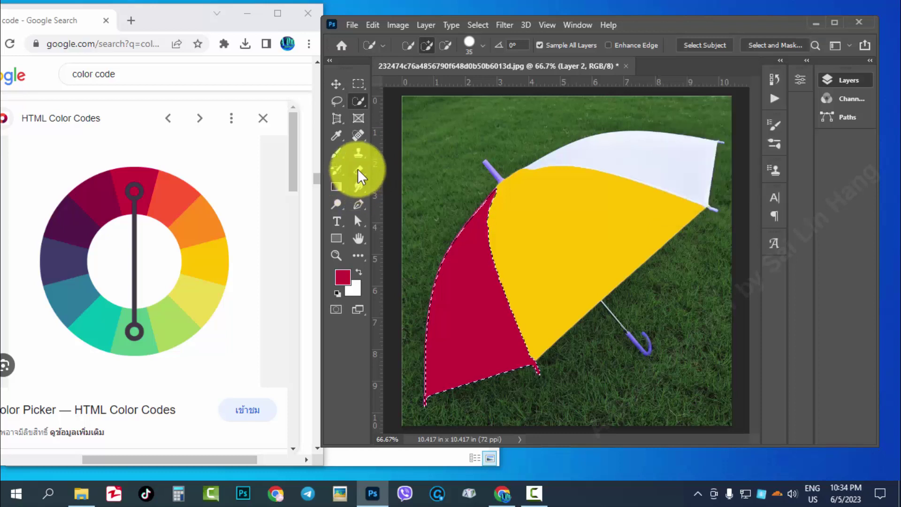
{"action": "key", "text": "ctrl+d"}
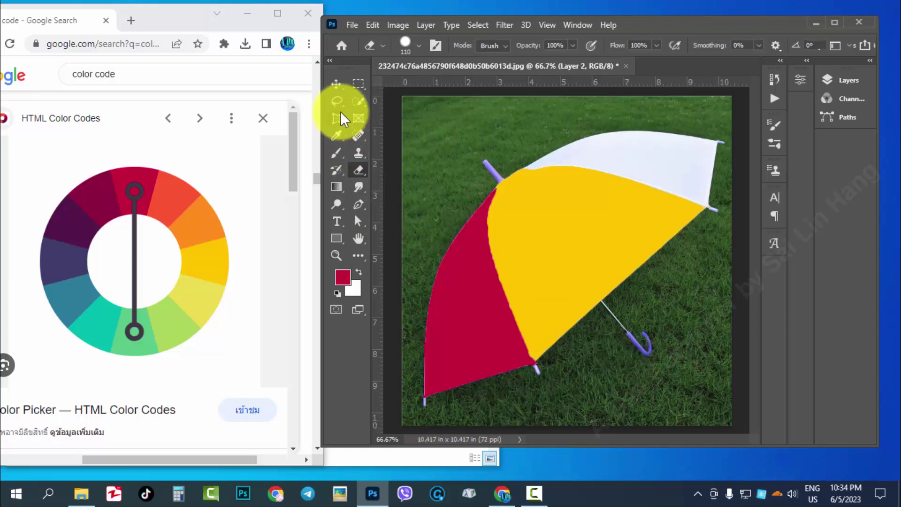
{"action": "left_click", "coordinate": [358, 100]}
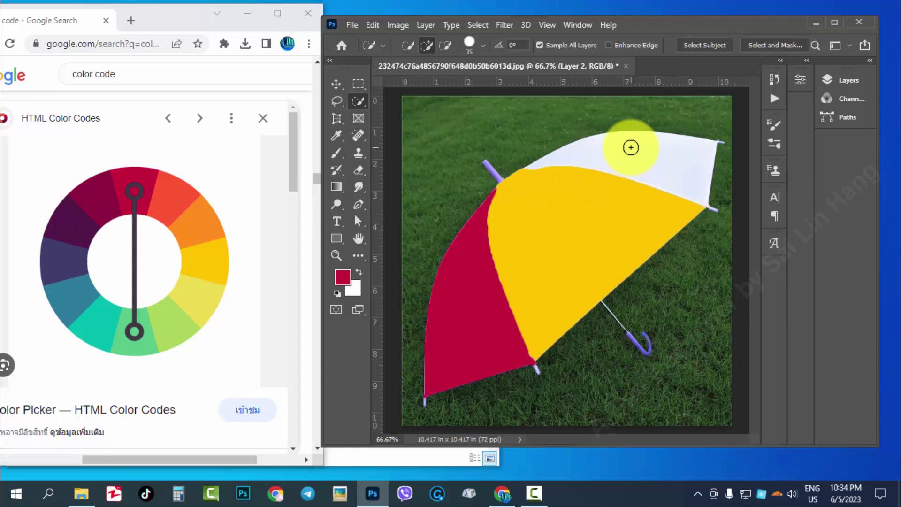
Step: Sample dark purple from the colour wheel and fill the top umbrella panel with it
{"action": "left_click", "coordinate": [342, 277]}
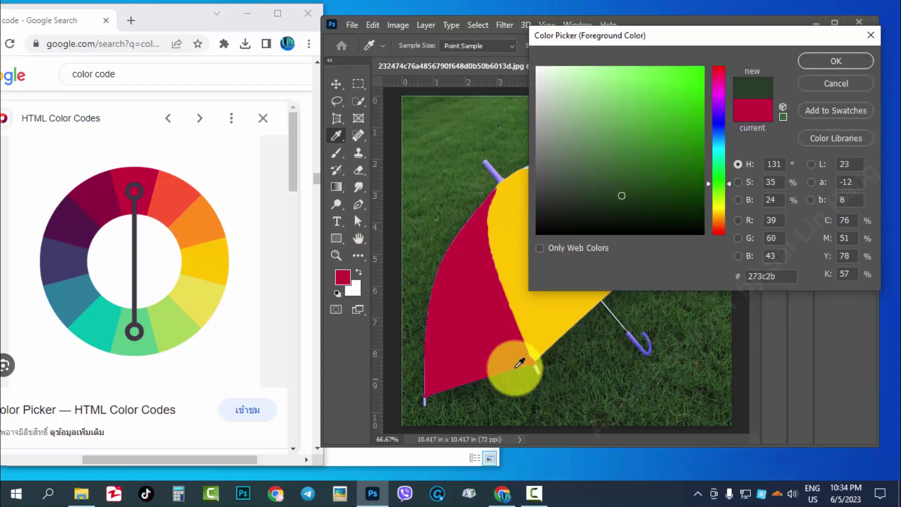
{"action": "mouse_move", "coordinate": [568, 384]}
{"action": "left_mouse_down"}
{"action": "mouse_move", "coordinate": [201, 207]}
{"action": "mouse_move", "coordinate": [73, 224]}
{"action": "left_mouse_up"}
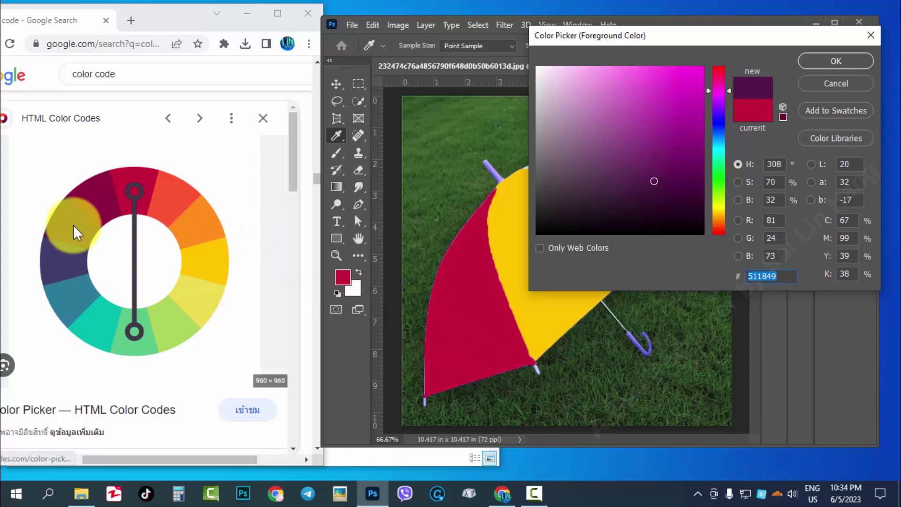
{"action": "left_click", "coordinate": [804, 61]}
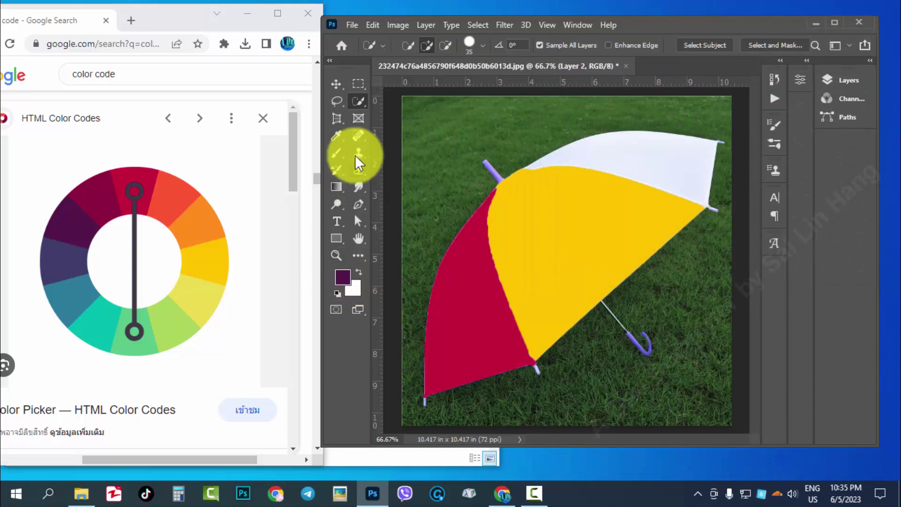
{"action": "mouse_move", "coordinate": [579, 155]}
{"action": "left_mouse_down"}
{"action": "mouse_move", "coordinate": [640, 168]}
{"action": "mouse_move", "coordinate": [726, 143]}
{"action": "left_mouse_up"}
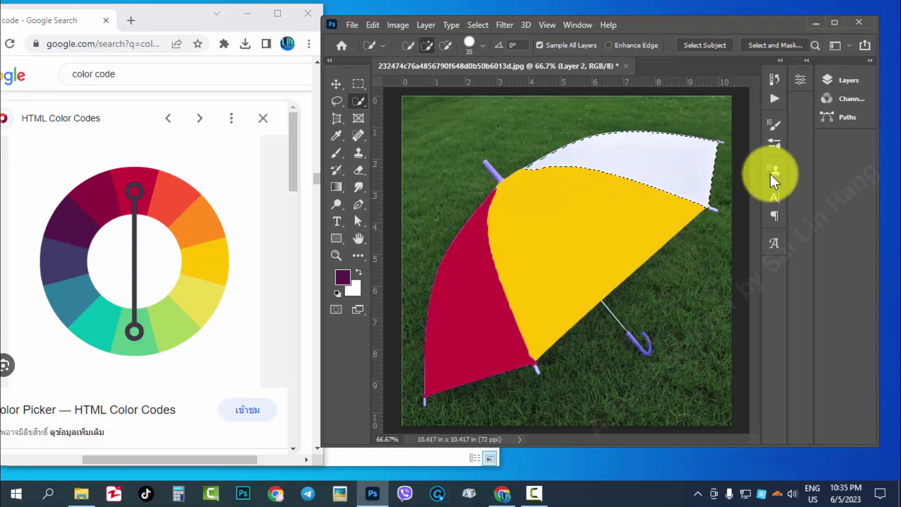
{"action": "key", "text": "alt+BackSpace"}
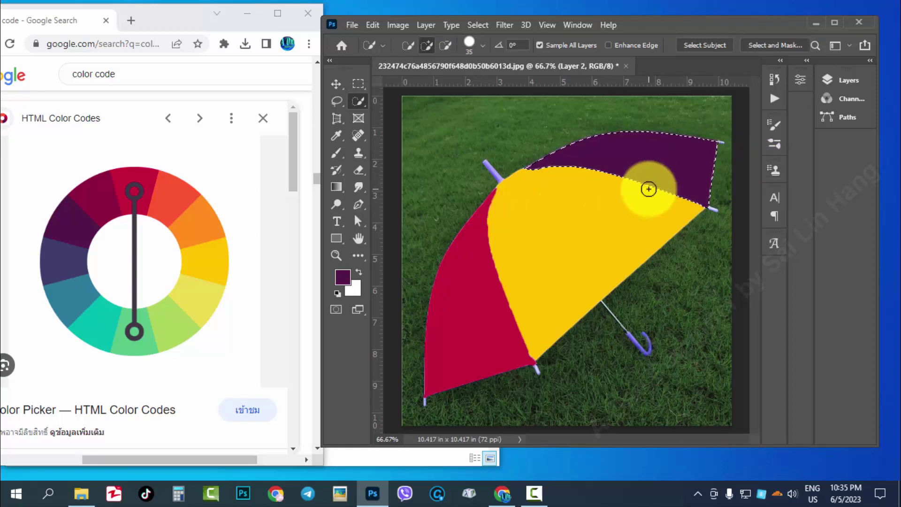
{"action": "key", "text": "ctrl+d"}
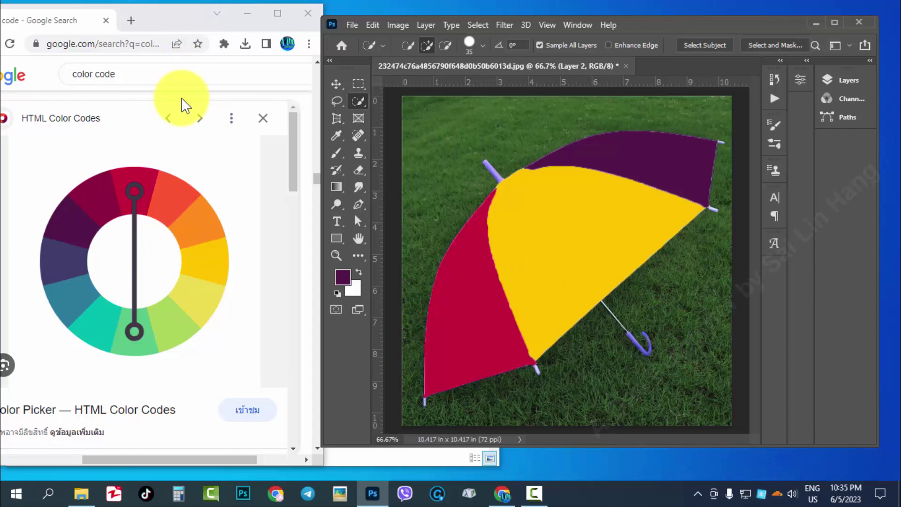
Step: Try resampling colours from the screen, then cancel the Color Picker to keep dark purple
{"action": "left_click_drag", "start_coordinate": [165, 26], "coordinate": [159, 28]}
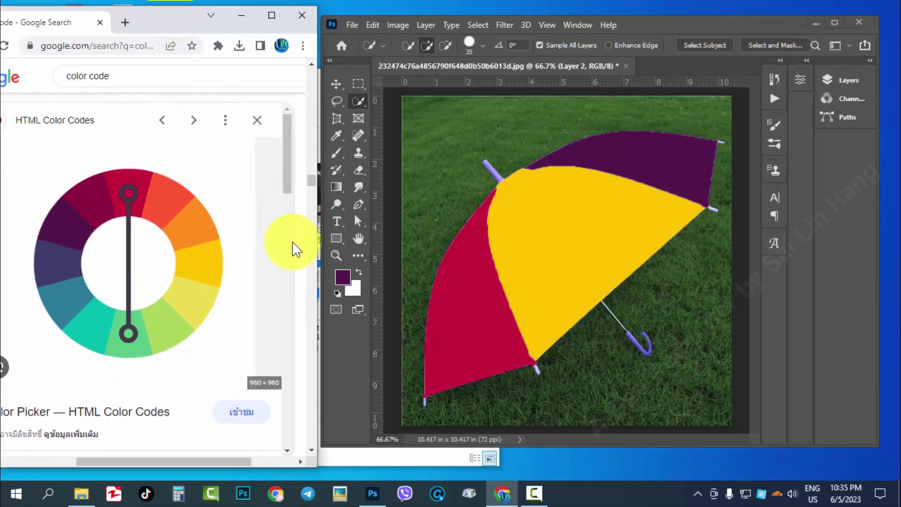
{"action": "left_click", "coordinate": [343, 277]}
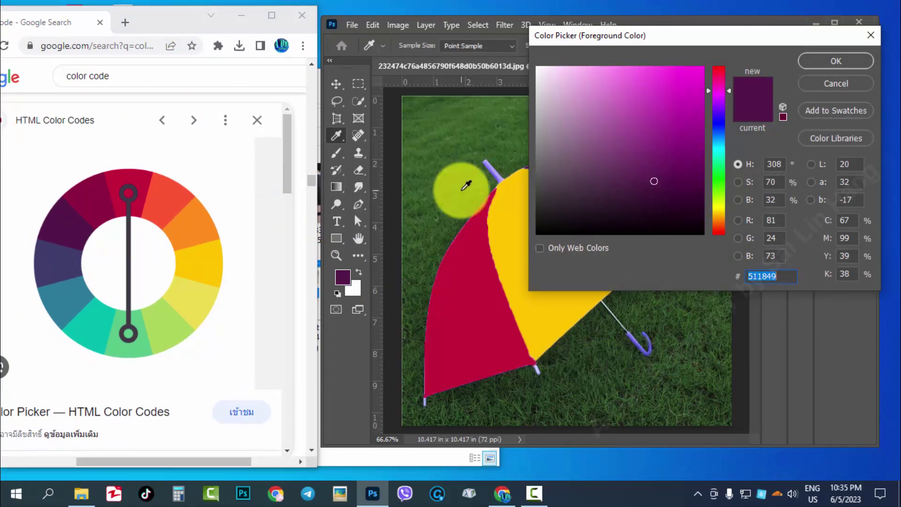
{"action": "left_click_drag", "start_coordinate": [463, 188], "coordinate": [356, 48]}
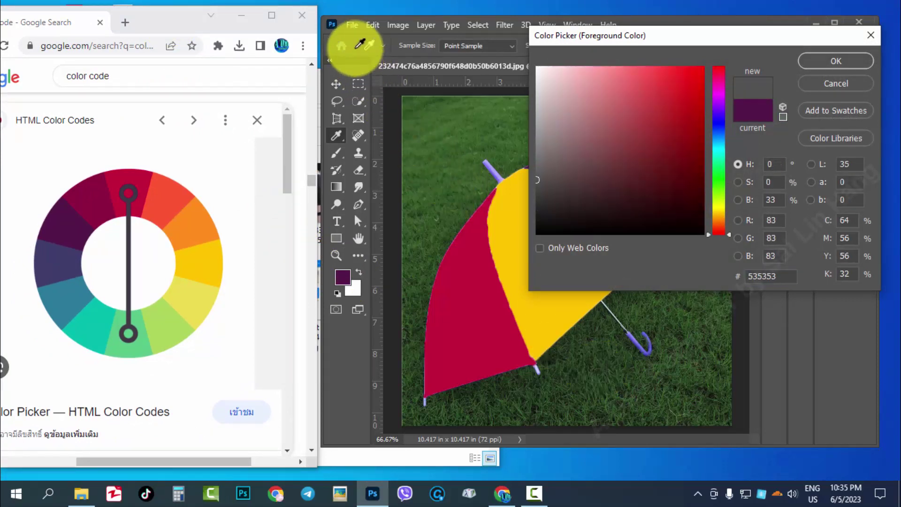
{"action": "mouse_move", "coordinate": [360, 45]}
{"action": "left_mouse_down"}
{"action": "mouse_move", "coordinate": [798, 81]}
{"action": "mouse_move", "coordinate": [352, 34]}
{"action": "mouse_move", "coordinate": [368, 414]}
{"action": "left_mouse_up"}
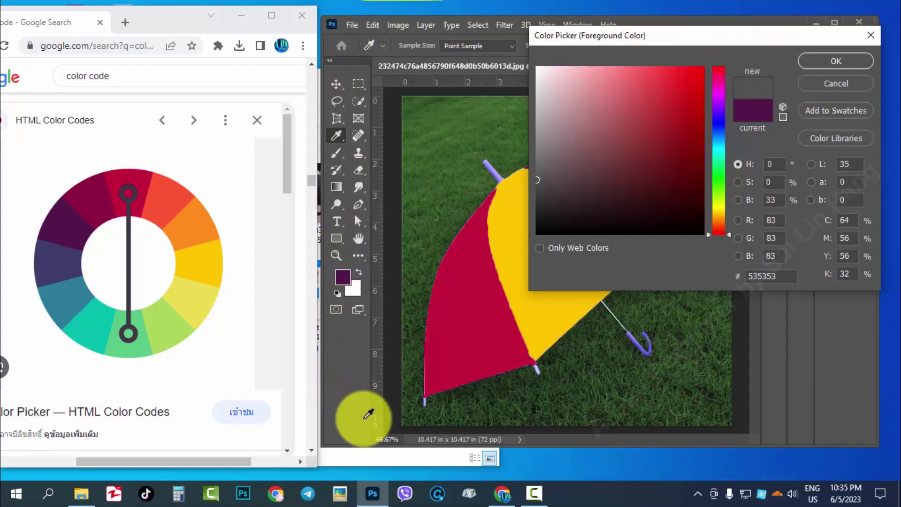
{"action": "mouse_move", "coordinate": [368, 414]}
{"action": "left_mouse_down"}
{"action": "mouse_move", "coordinate": [62, 279]}
{"action": "mouse_move", "coordinate": [149, 32]}
{"action": "mouse_move", "coordinate": [422, 116]}
{"action": "mouse_move", "coordinate": [467, 165]}
{"action": "left_mouse_up"}
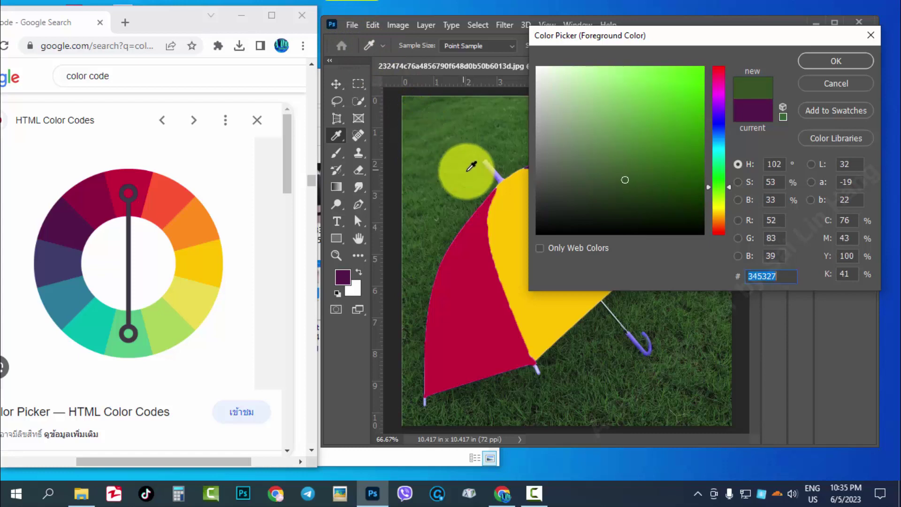
{"action": "left_click", "coordinate": [830, 90]}
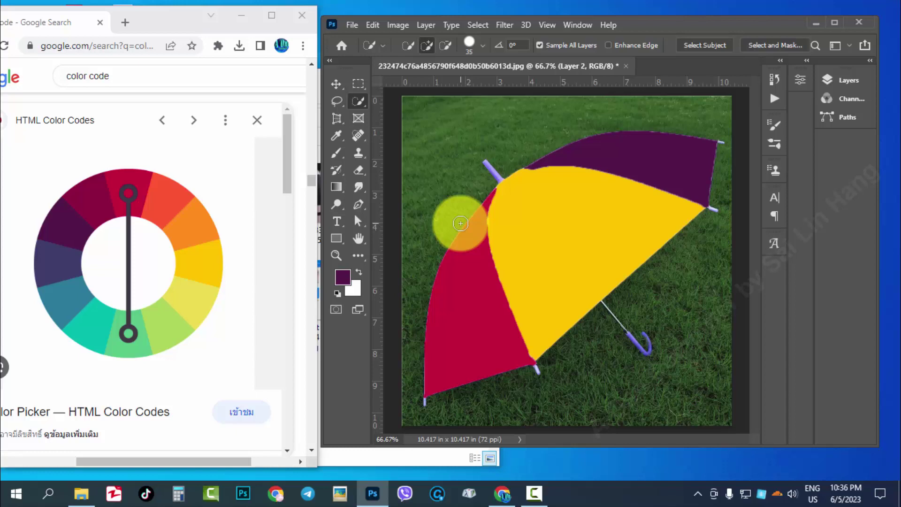
{"action": "left_click", "coordinate": [832, 24]}
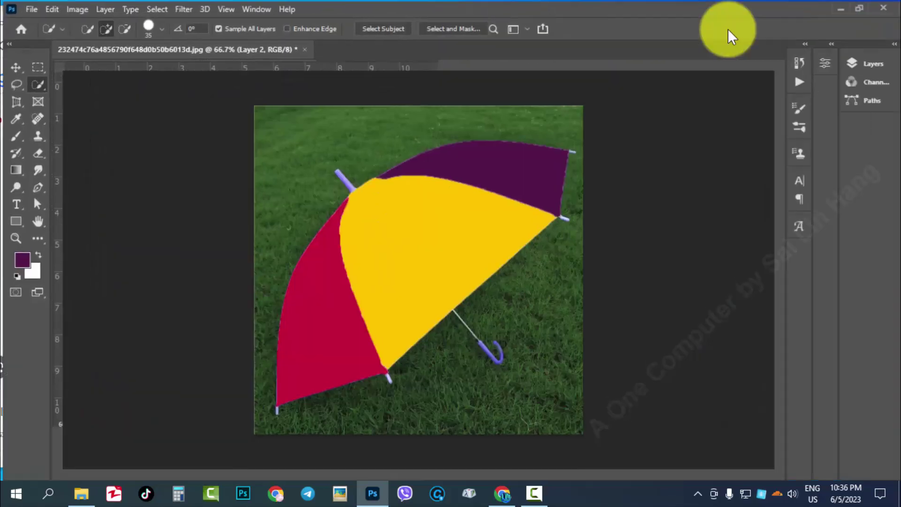